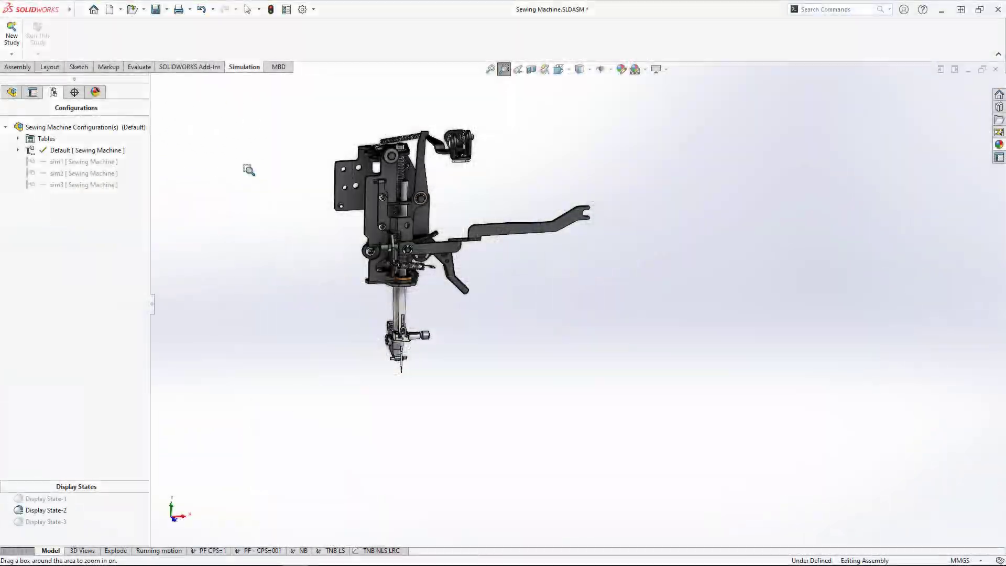
- Zoom in on the mechanism and rotate the blue lever about its pivot
{"action": "left_click_drag", "start_coordinate": [282, 109], "coordinate": [598, 408]}
{"action": "key", "text": "Escape"}
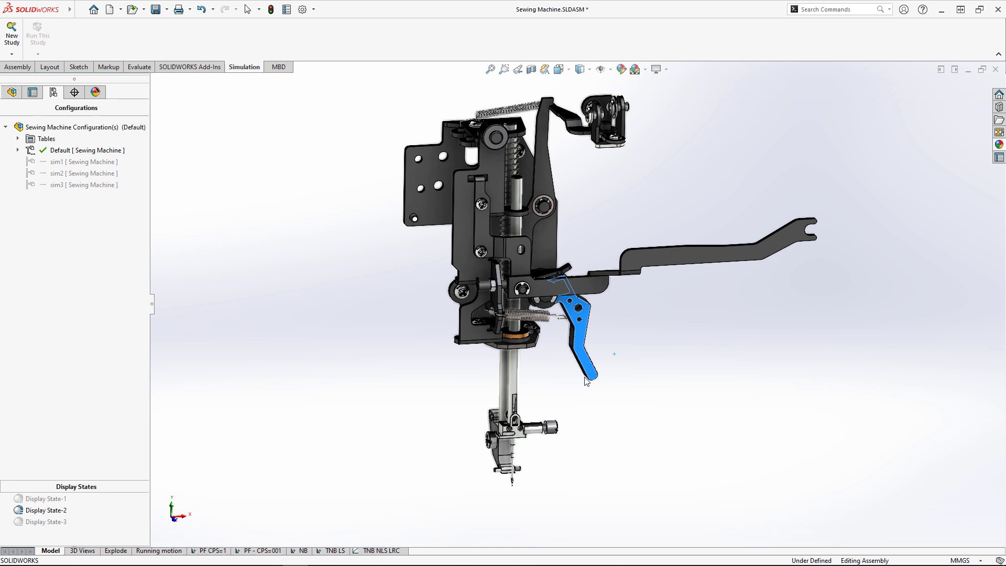
{"action": "left_click_drag", "start_coordinate": [580, 385], "coordinate": [618, 361]}
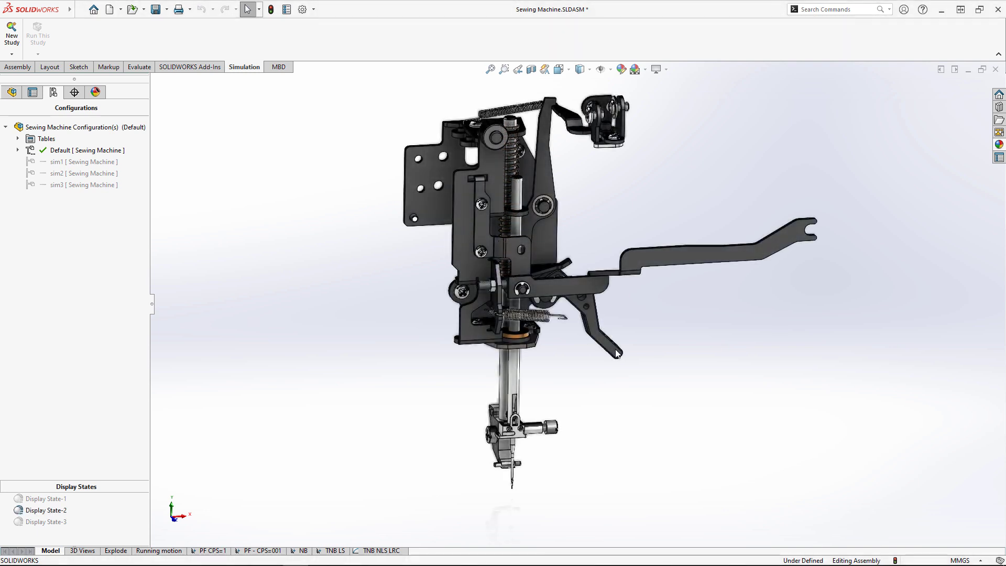
- Activate the sim1 configuration and swing the lever down about its pivot shaft
{"action": "double_click", "coordinate": [96, 164]}
{"action": "key", "text": "g"}
{"action": "left_click_drag", "start_coordinate": [393, 225], "coordinate": [721, 388]}
{"action": "middle_click_drag", "start_coordinate": [745, 274], "coordinate": [711, 347]}
{"action": "left_click", "coordinate": [747, 394]}
{"action": "middle_click_drag", "start_coordinate": [747, 393], "coordinate": [776, 318]}
{"action": "left_click_drag", "start_coordinate": [776, 317], "coordinate": [765, 426]}
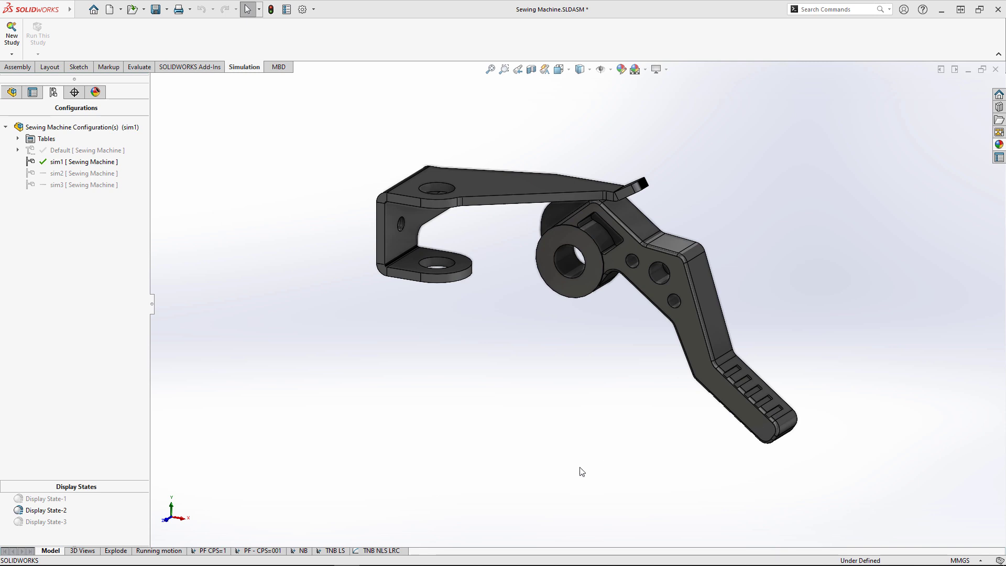
- In the PF CPS=1 study, review Local Interaction-1's definition without changes
{"action": "left_click", "coordinate": [218, 550]}
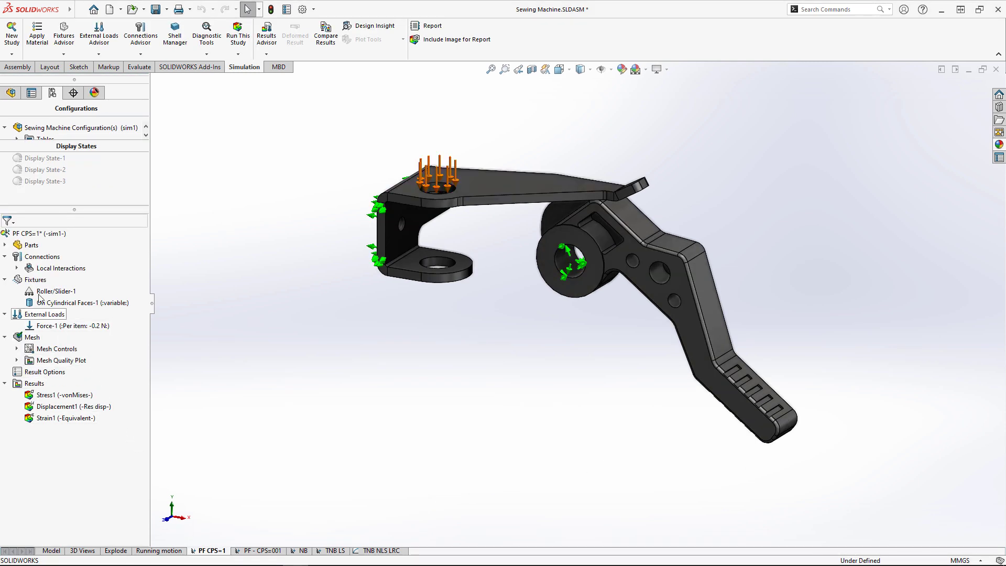
{"action": "left_click", "coordinate": [17, 268]}
{"action": "right_click", "coordinate": [94, 283]}
{"action": "left_click", "coordinate": [127, 290]}
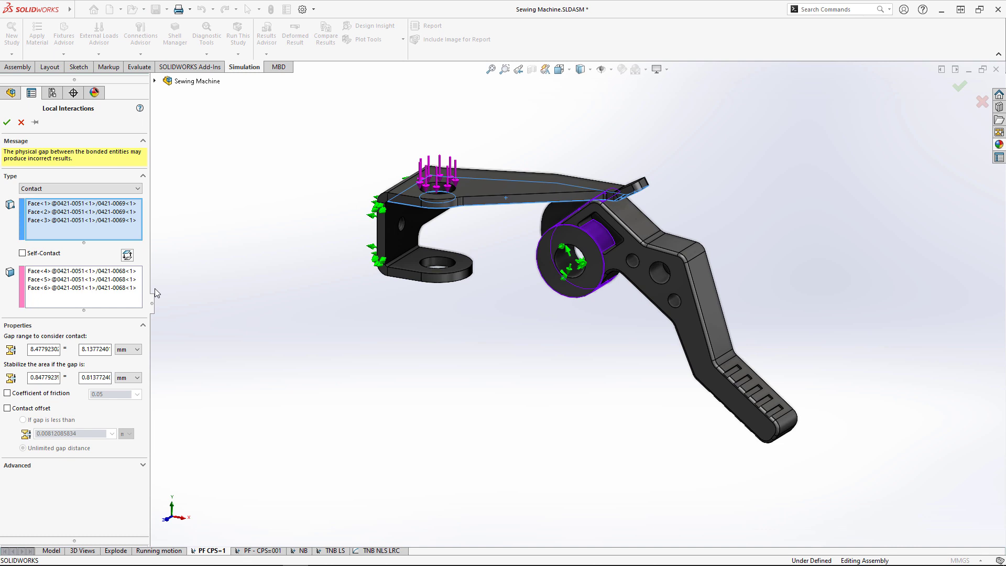
{"action": "left_click", "coordinate": [21, 124]}
- Set the study's contact penalty stiffness factor to 0.01 and solve it
{"action": "right_click", "coordinate": [39, 236]}
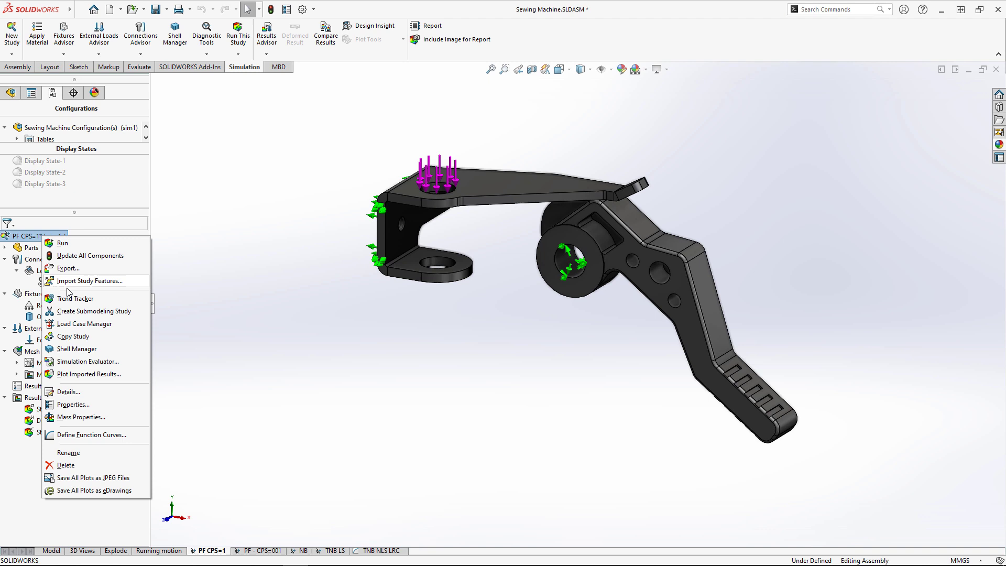
{"action": "left_click", "coordinate": [110, 403]}
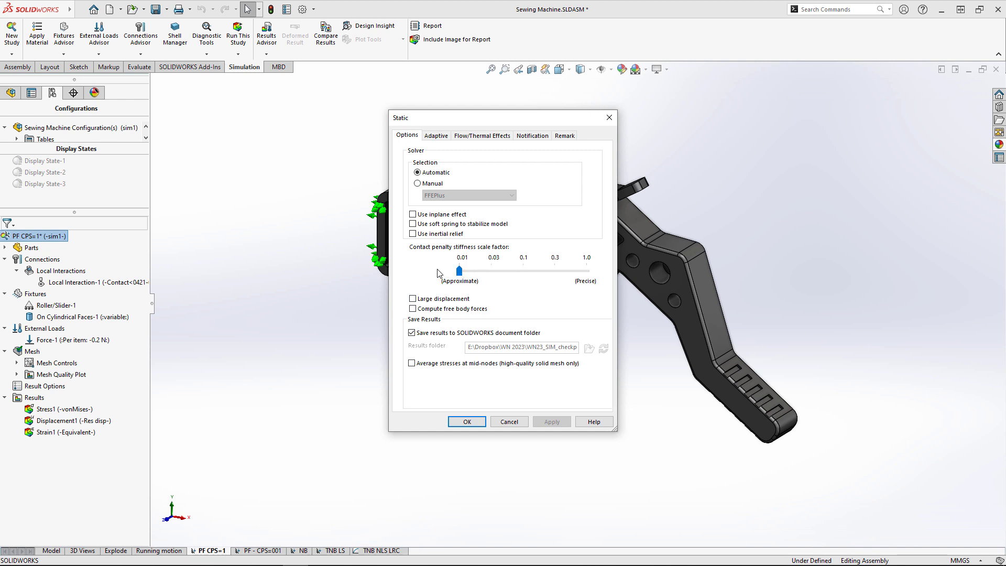
{"action": "left_click", "coordinate": [466, 422]}
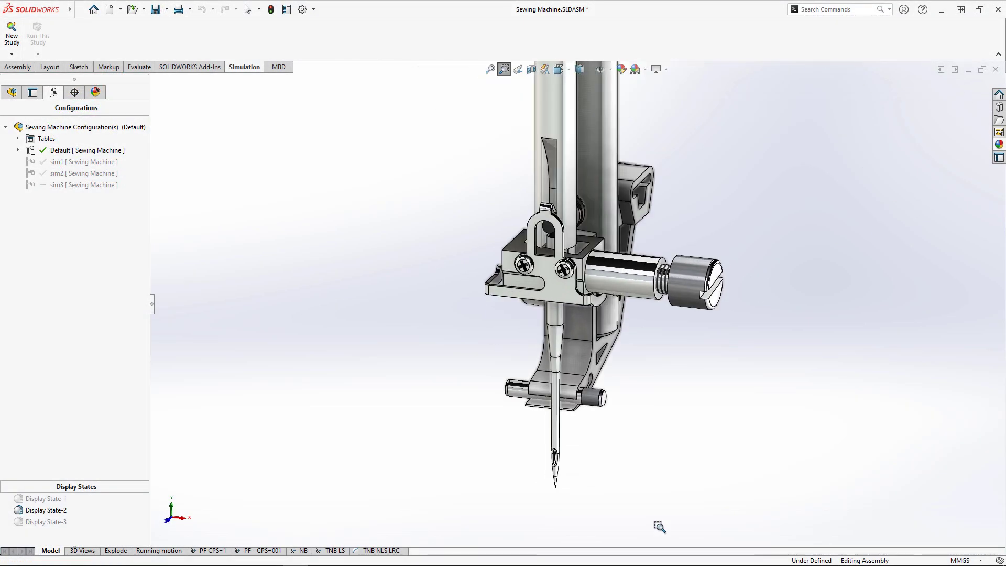
- In the NB study, activate the sim2 configuration and exclude both screws from analysis
{"action": "left_click", "coordinate": [304, 551]}
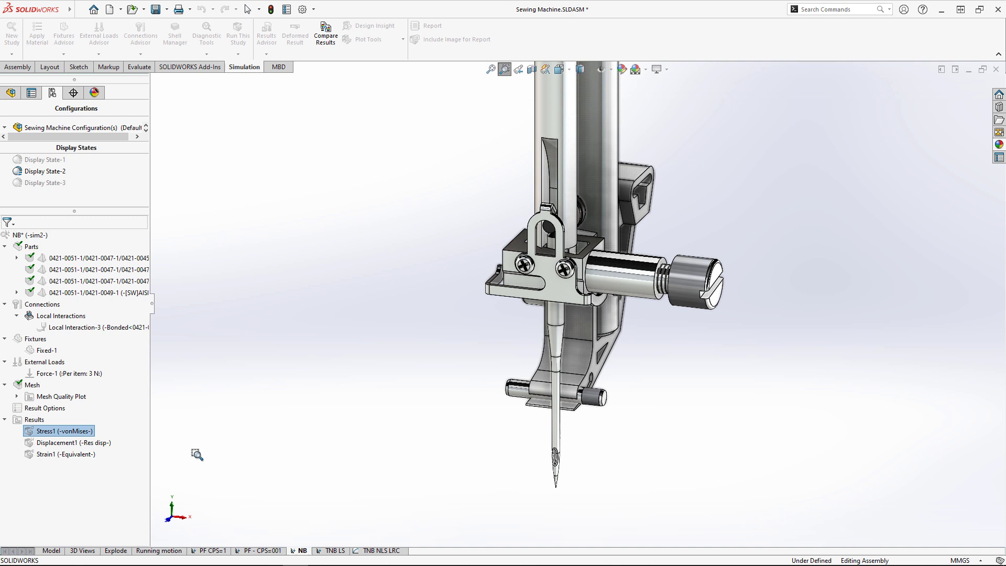
{"action": "right_click", "coordinate": [119, 351]}
{"action": "left_click", "coordinate": [138, 356]}
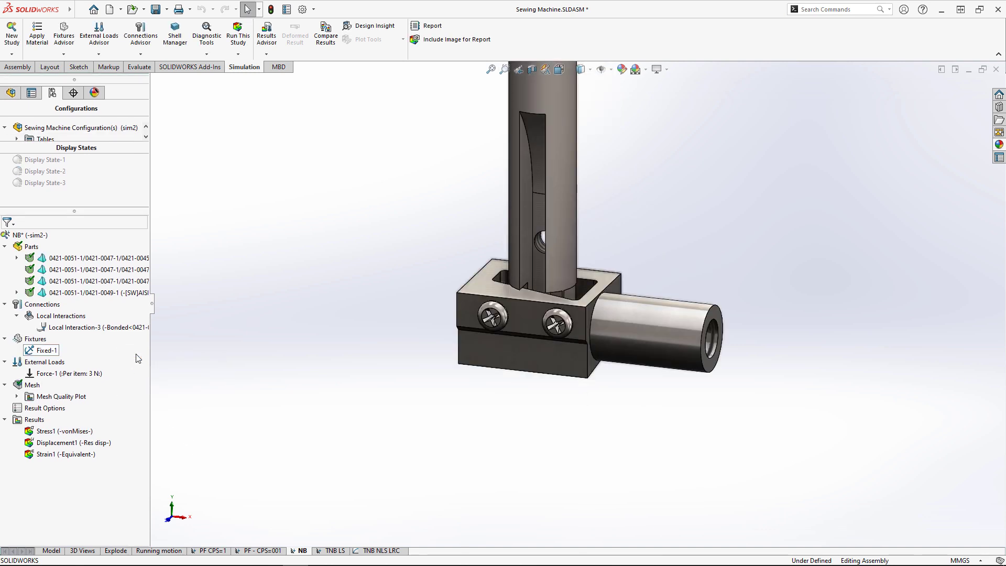
{"action": "left_click", "coordinate": [126, 280]}
{"action": "left_click", "coordinate": [126, 269], "text": "ctrl"}
{"action": "right_click", "coordinate": [123, 281]}
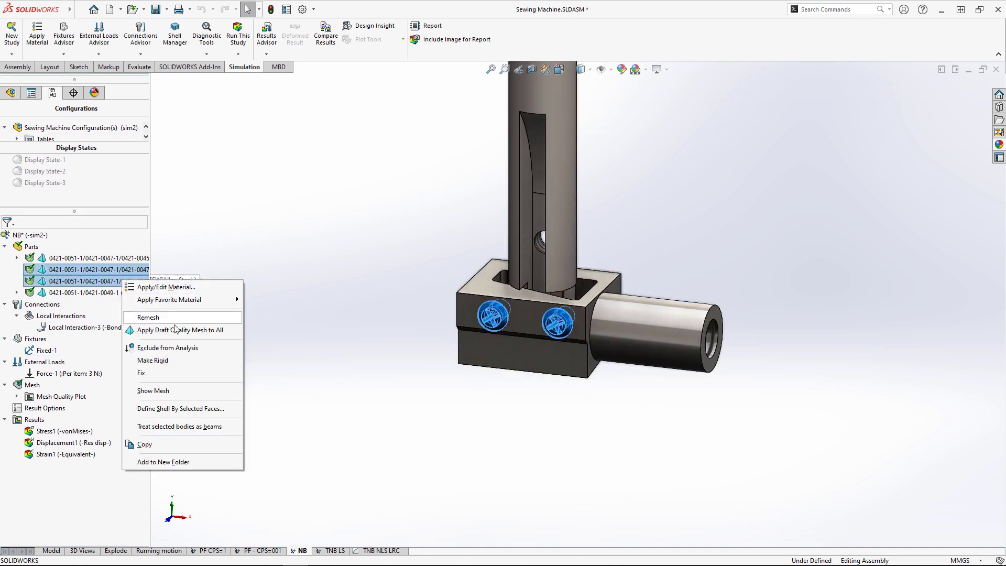
{"action": "left_click", "coordinate": [210, 350]}
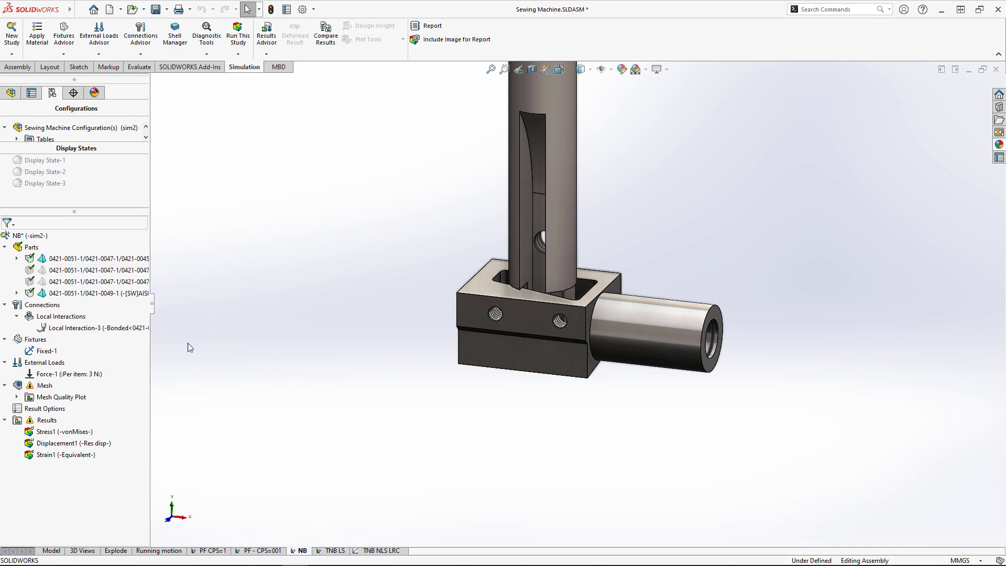
- Bond the clamp's first slot face to its tapped hole face
{"action": "right_click", "coordinate": [88, 318]}
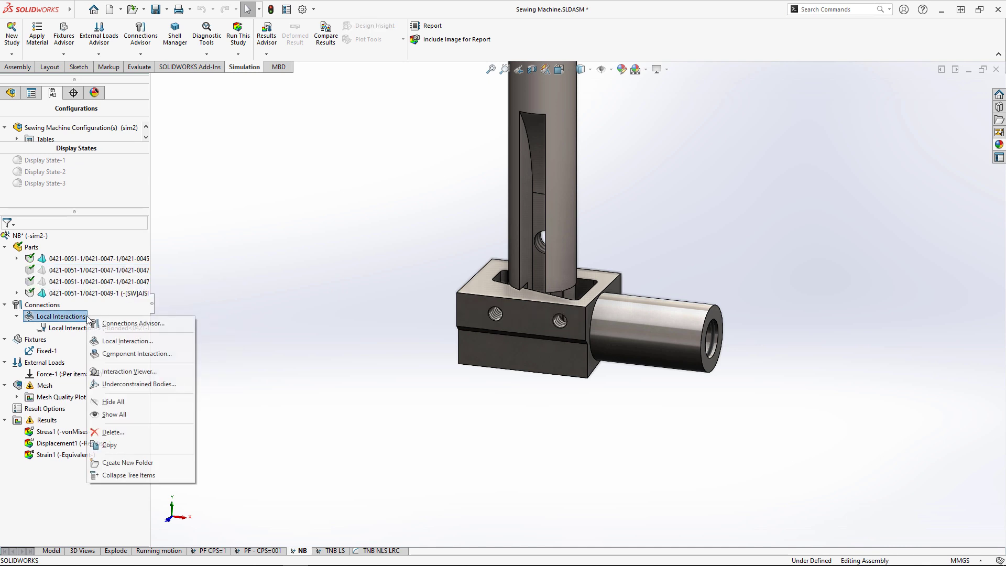
{"action": "left_click", "coordinate": [137, 340]}
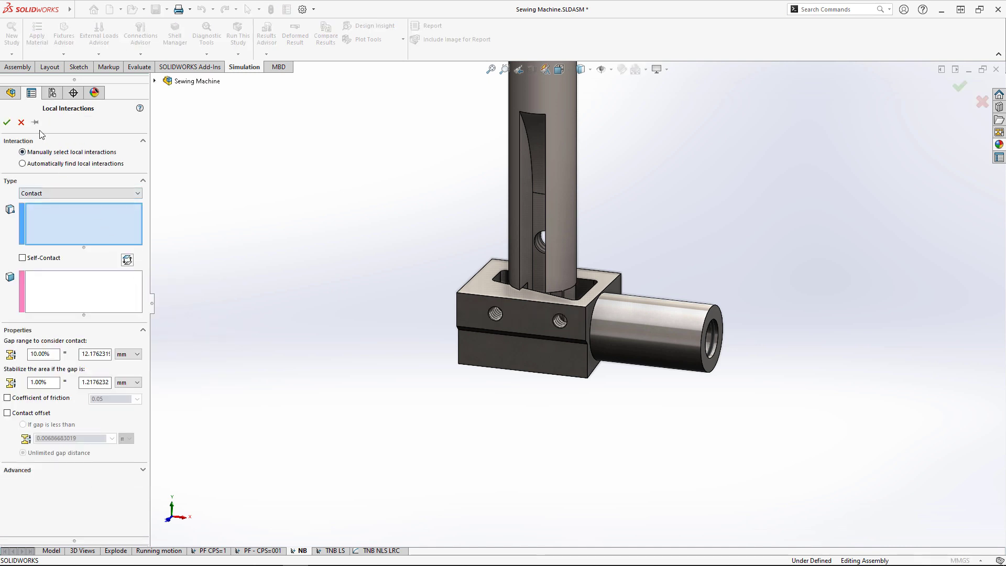
{"action": "left_click", "coordinate": [68, 195]}
{"action": "left_click", "coordinate": [84, 208]}
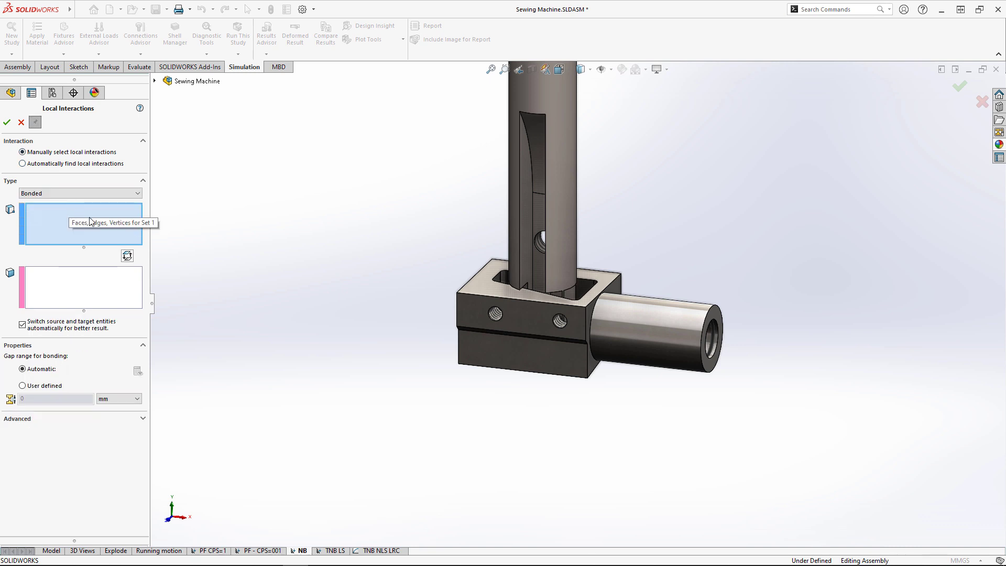
{"action": "left_click", "coordinate": [526, 285]}
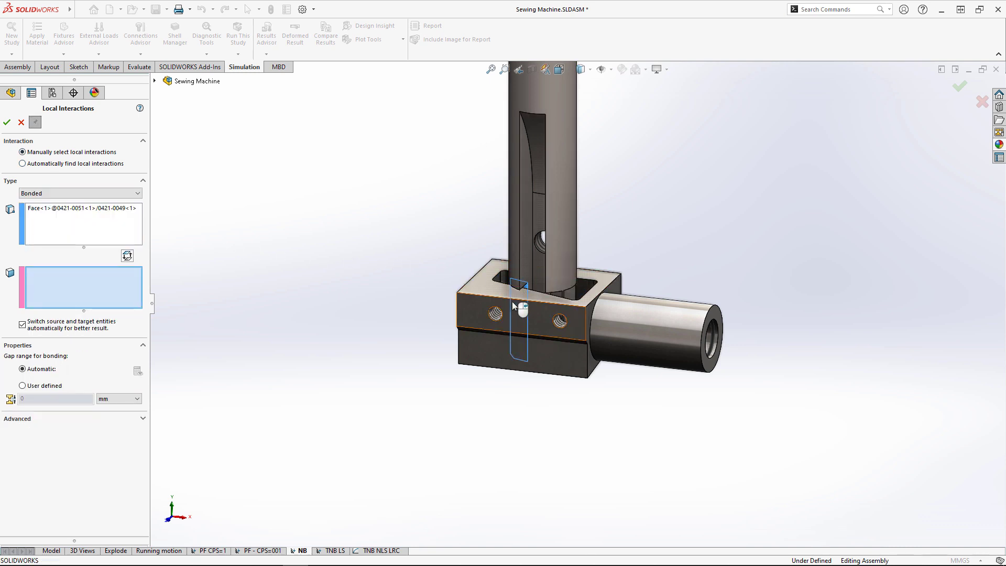
{"action": "left_click", "coordinate": [496, 317]}
{"action": "right_click", "coordinate": [497, 316]}
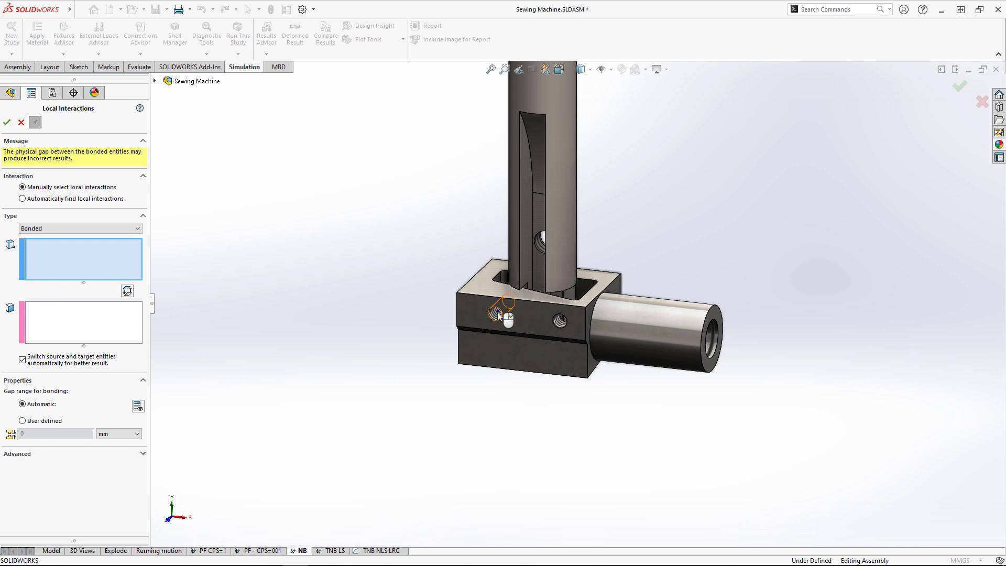
- Bond the second slot face to the other tapped hole and run the NB study
{"action": "left_click", "coordinate": [558, 297]}
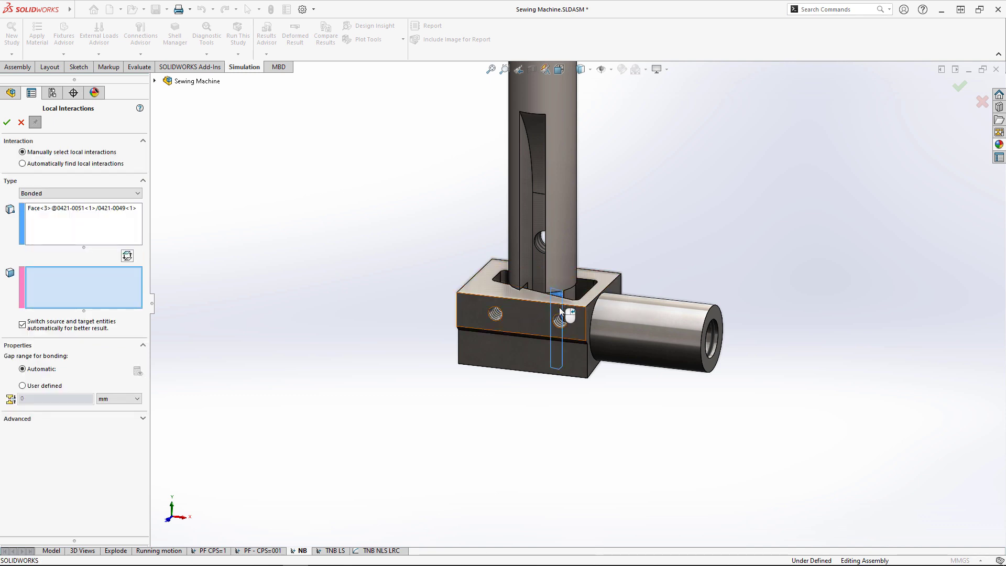
{"action": "left_click", "coordinate": [559, 321]}
{"action": "right_click", "coordinate": [558, 321]}
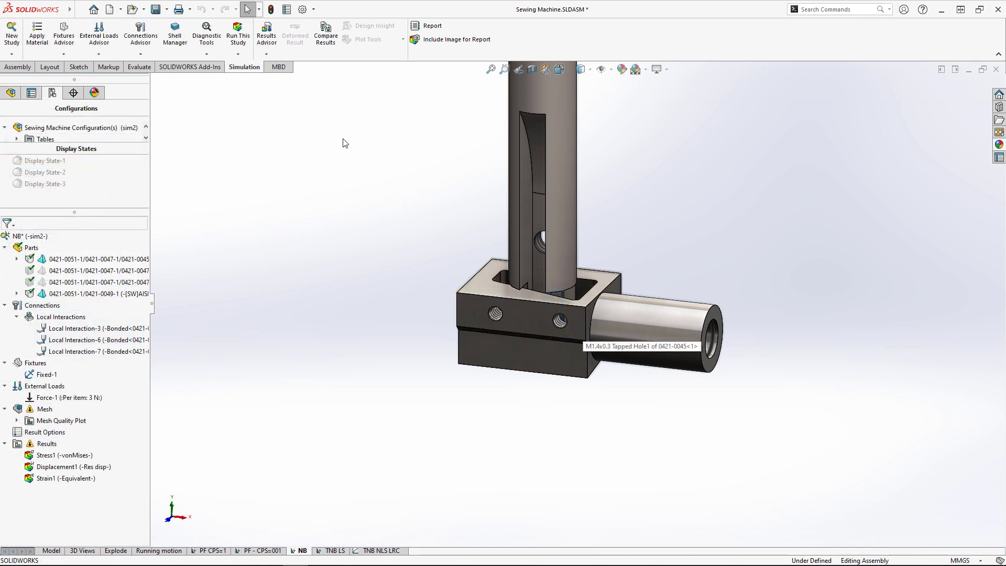
{"action": "left_click", "coordinate": [239, 37]}
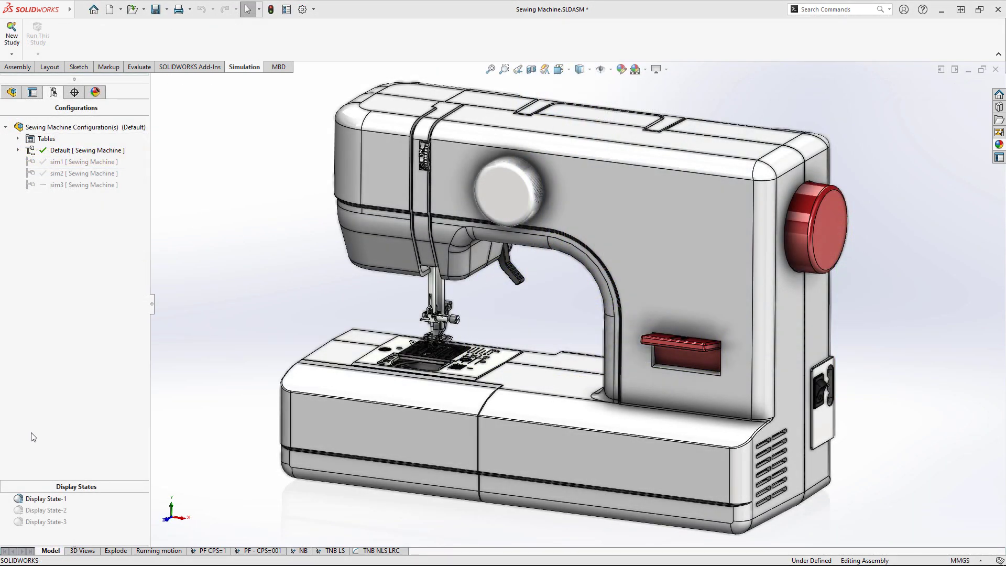
- Activate Display State-3 and the sim3 configuration, fitting the model to the view
{"action": "double_click", "coordinate": [31, 520]}
{"action": "double_click", "coordinate": [57, 185]}
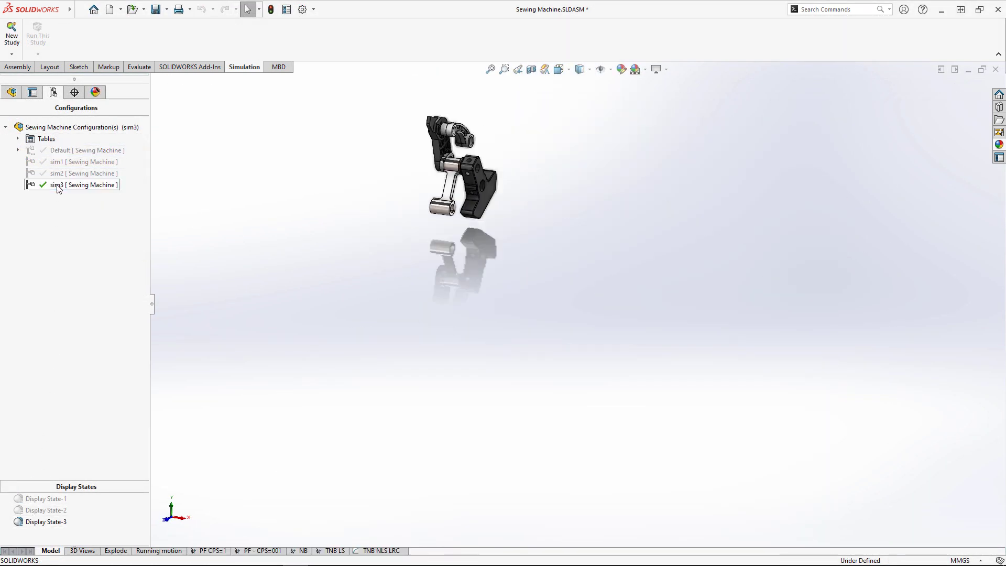
{"action": "left_click", "coordinate": [491, 68]}
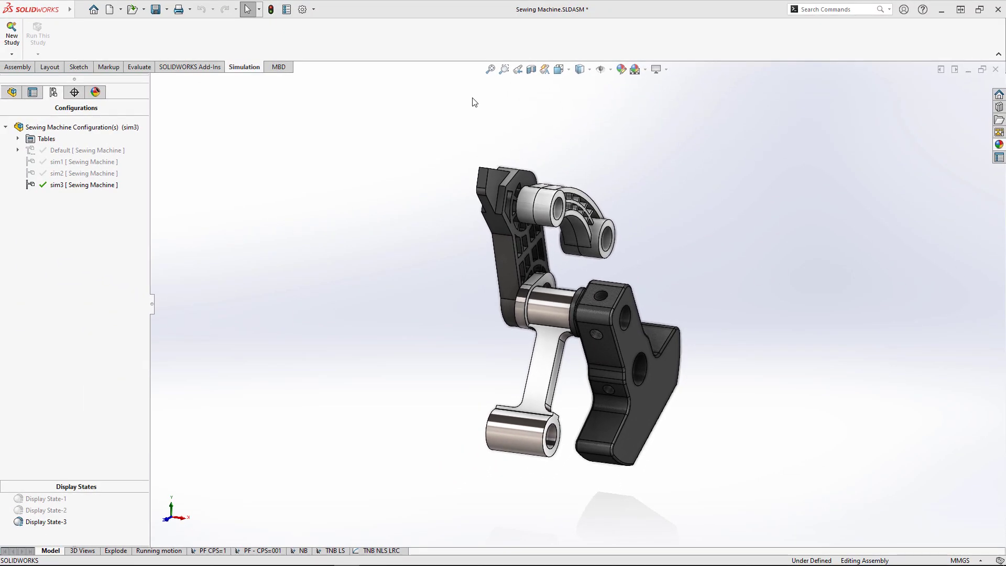
- In TNB LS, run a Jacobian-ratio mesh diagnosis (16 points, poor above 10)
{"action": "left_click", "coordinate": [335, 550]}
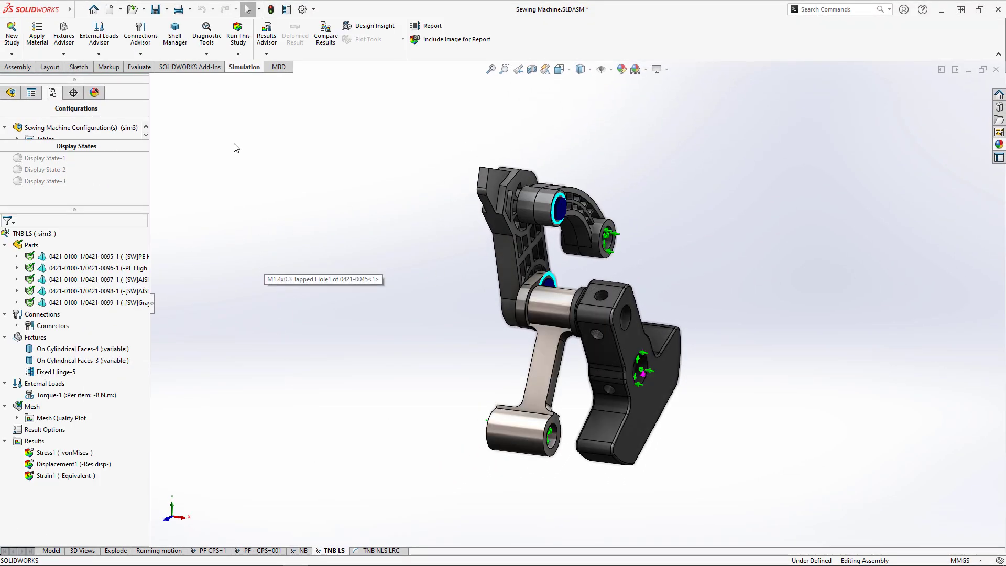
{"action": "left_click", "coordinate": [211, 54]}
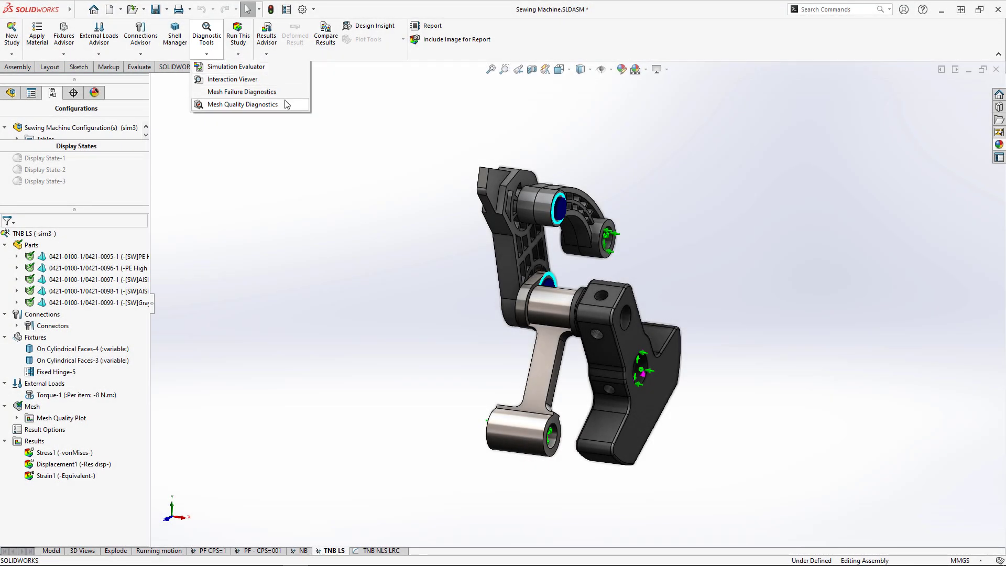
{"action": "left_click", "coordinate": [287, 104]}
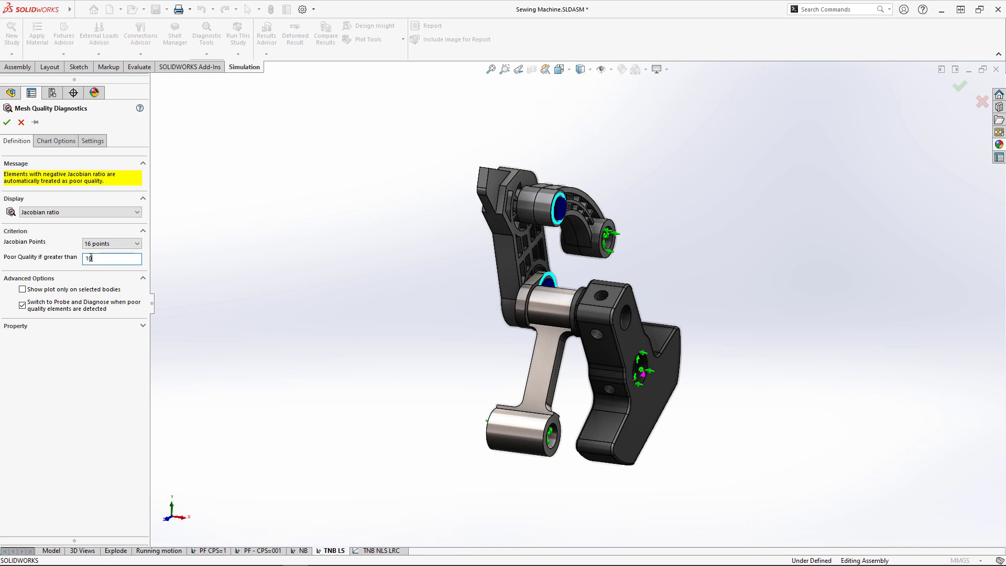
{"action": "left_click", "coordinate": [7, 124]}
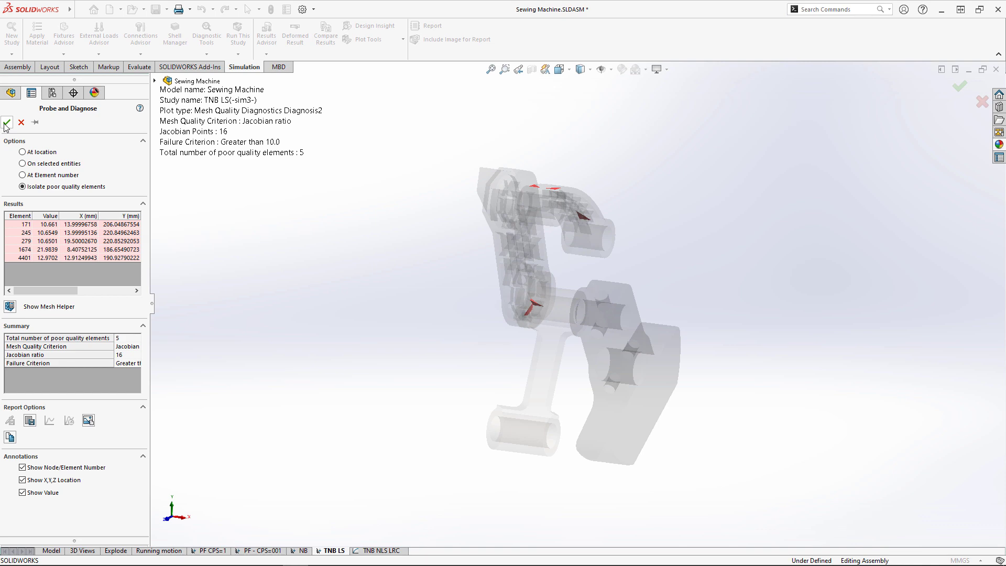
{"action": "left_click", "coordinate": [6, 124]}
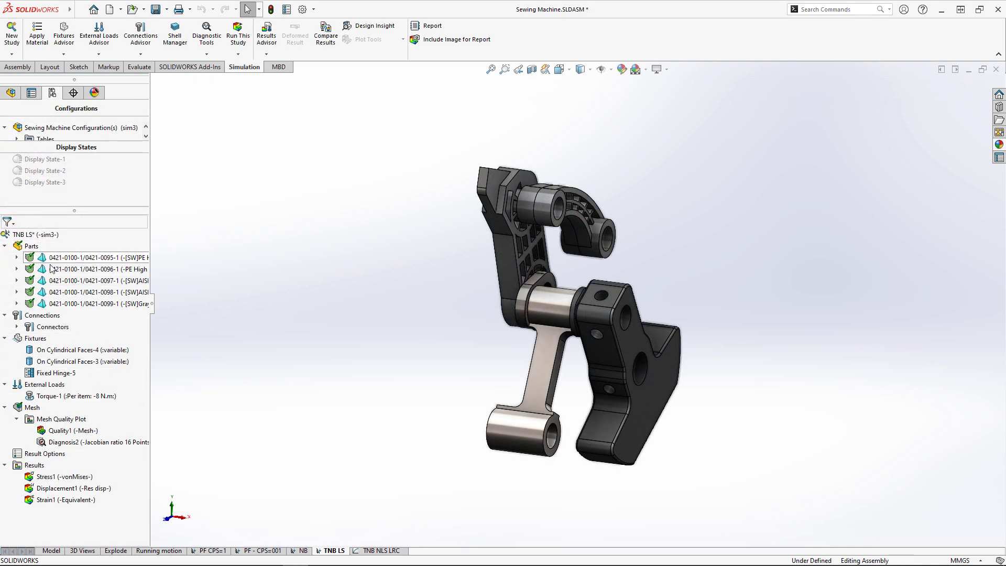
- Calculate underconstrained bodies in TNB LS and animate Translation 1 of the three-body group
{"action": "right_click", "coordinate": [68, 318]}
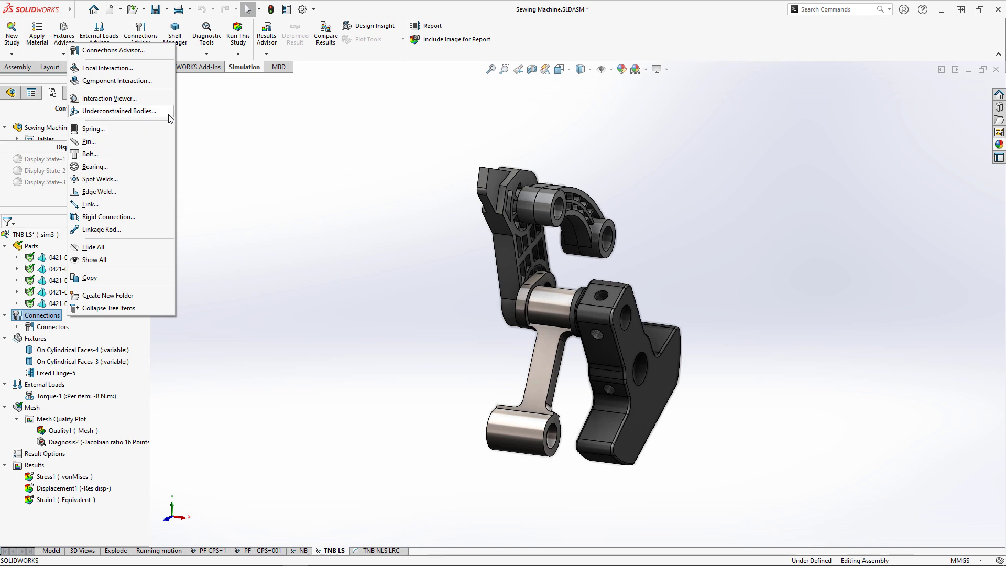
{"action": "left_click", "coordinate": [118, 111]}
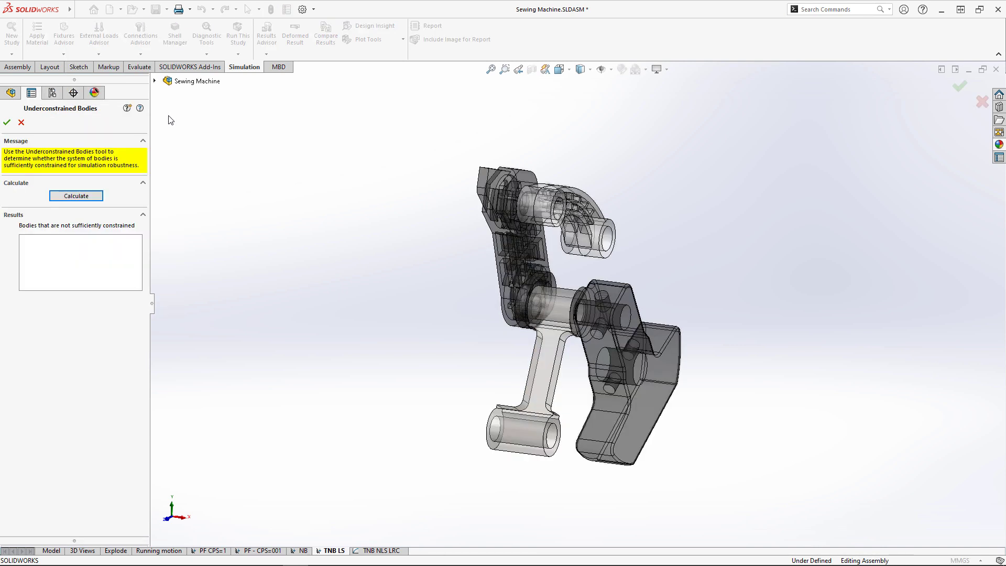
{"action": "left_click", "coordinate": [92, 197]}
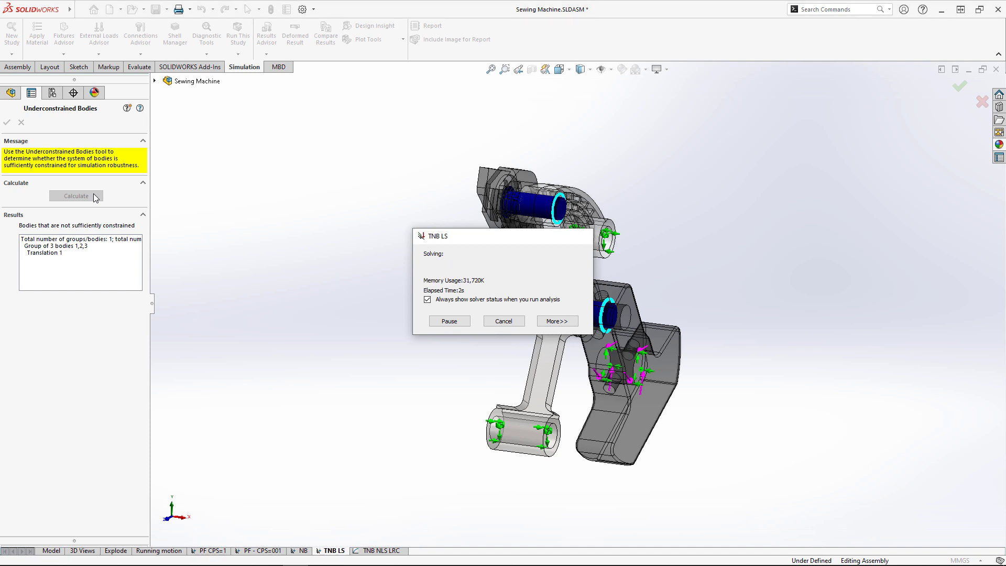
{"action": "left_click", "coordinate": [59, 254]}
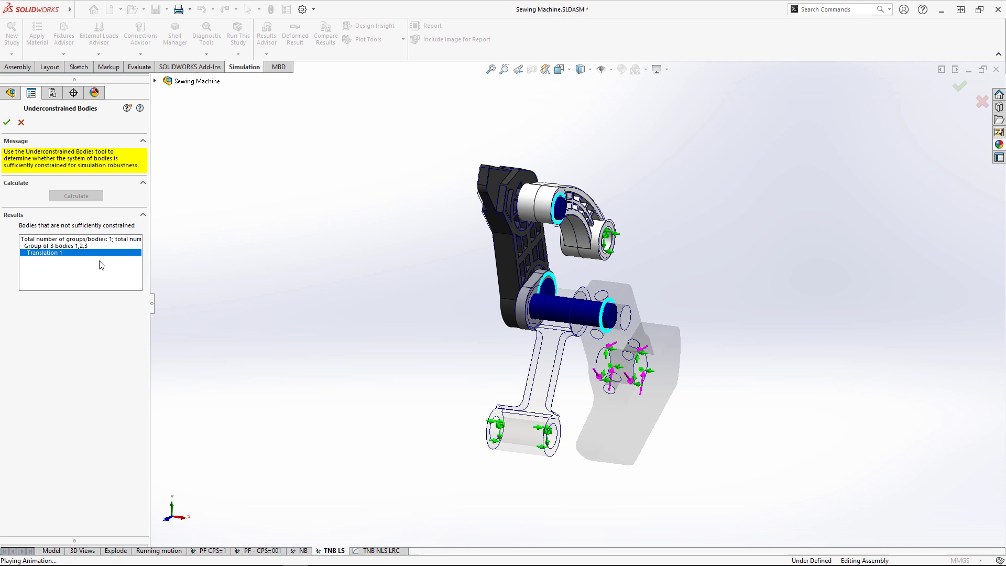
{"action": "middle_click_drag", "start_coordinate": [769, 290], "coordinate": [723, 301]}
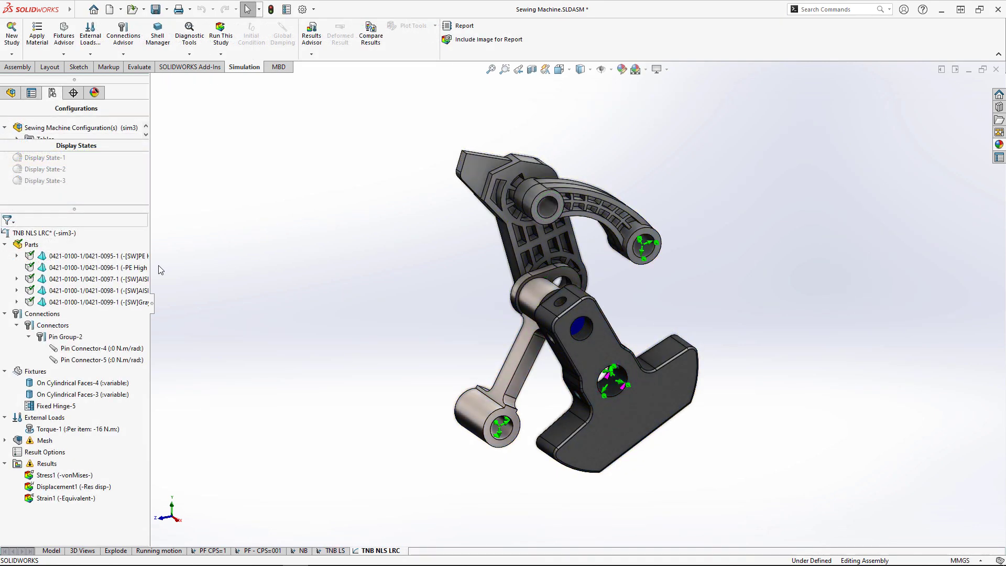
- Exclude part 0421-0096-1 and connect both pin faces with a solid rectangular 1 × 0.5 cm linkage rod
{"action": "right_click", "coordinate": [100, 268]}
{"action": "left_click", "coordinate": [144, 404]}
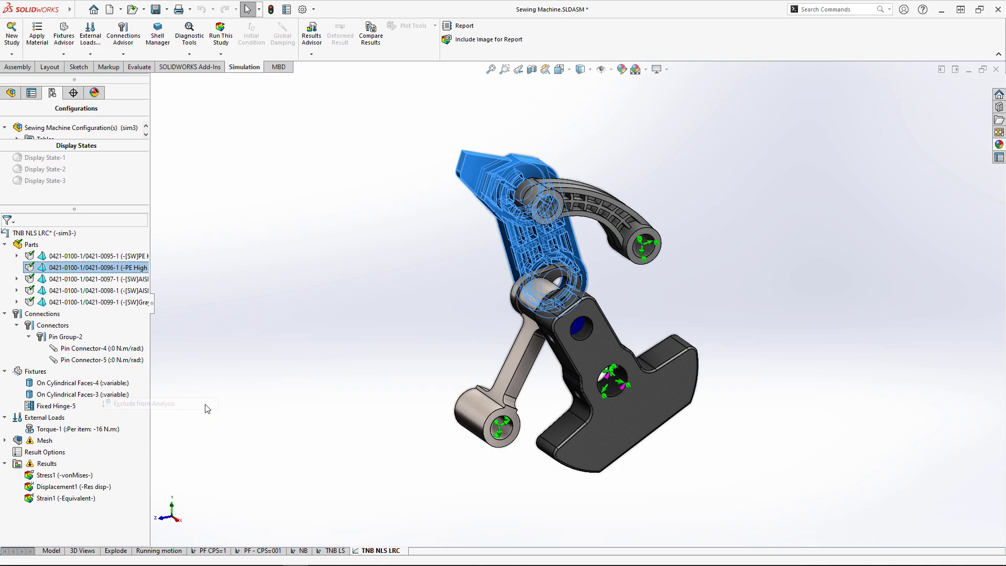
{"action": "right_click", "coordinate": [58, 314]}
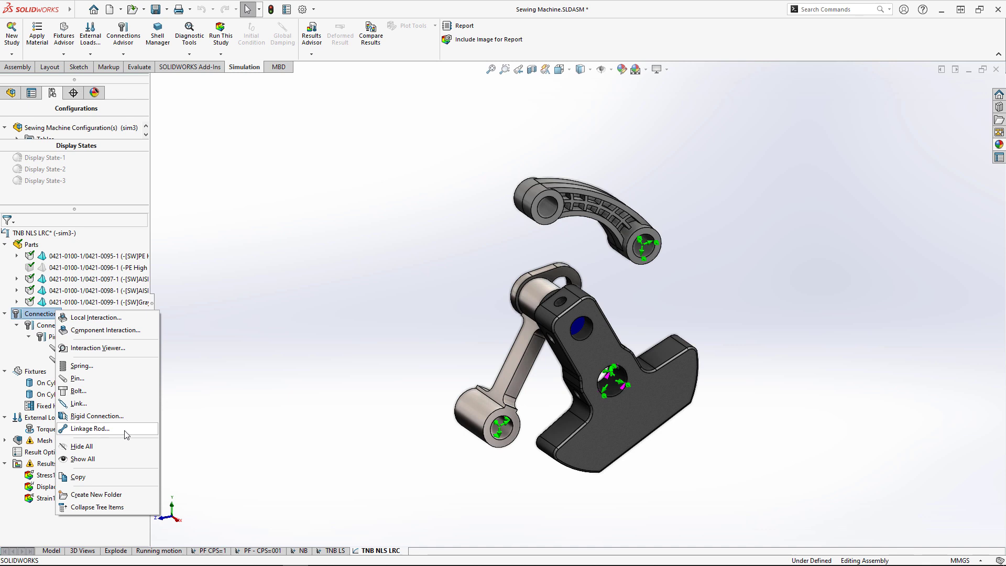
{"action": "left_click", "coordinate": [90, 429]}
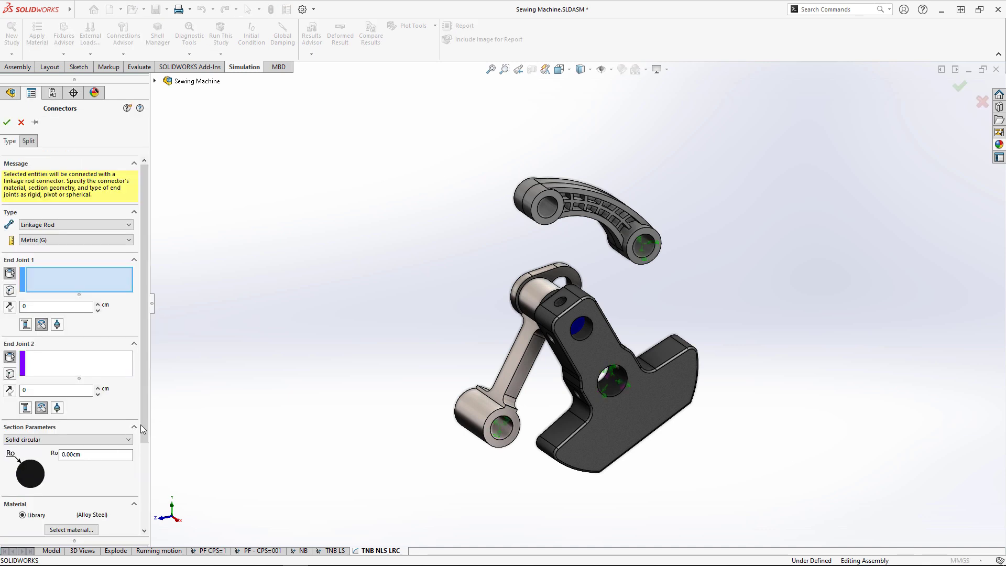
{"action": "middle_click_drag", "start_coordinate": [343, 322], "coordinate": [478, 241]}
{"action": "left_click", "coordinate": [548, 181]}
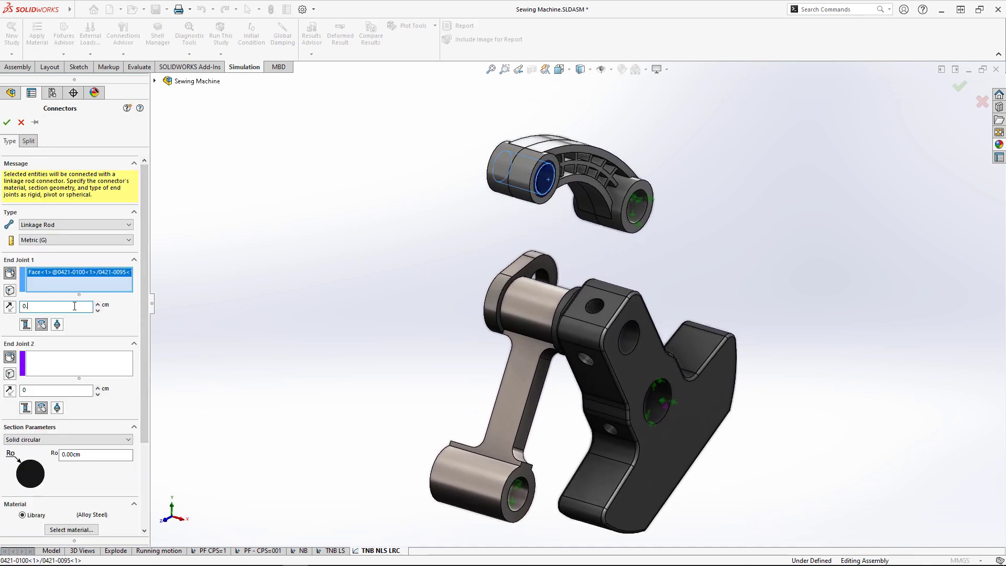
{"action": "left_click", "coordinate": [93, 362]}
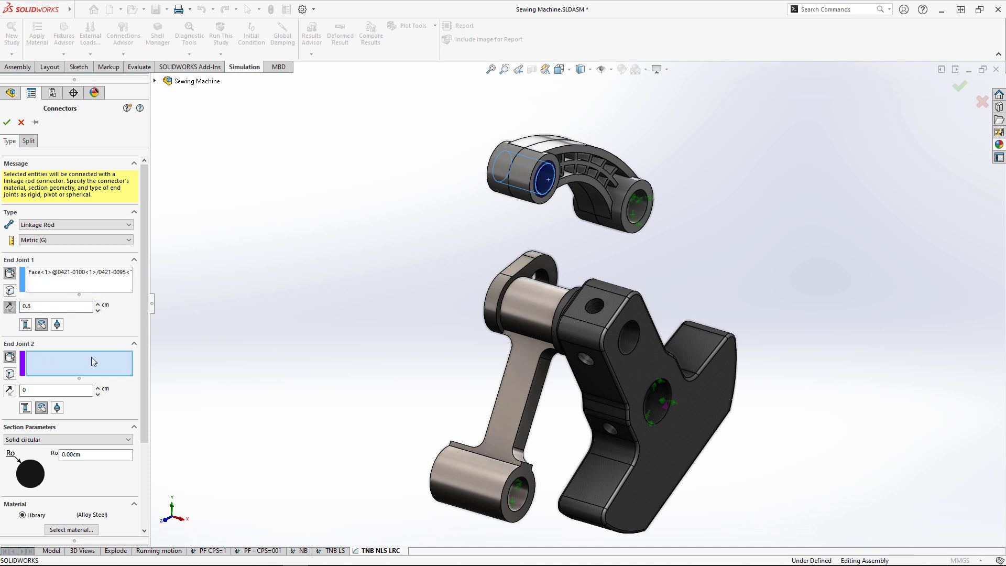
{"action": "left_click", "coordinate": [491, 290]}
{"action": "left_click", "coordinate": [68, 439]}
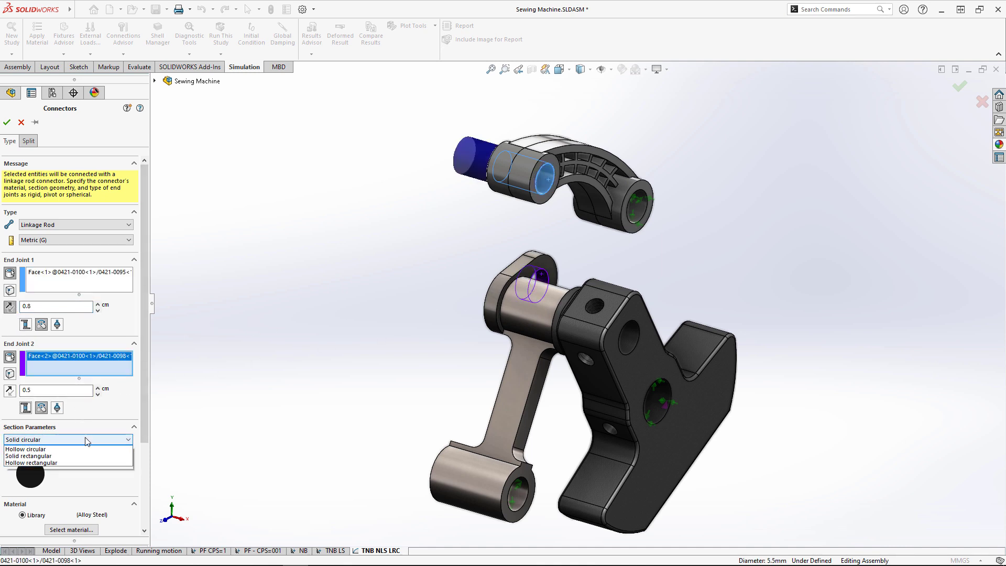
{"action": "left_click", "coordinate": [86, 454]}
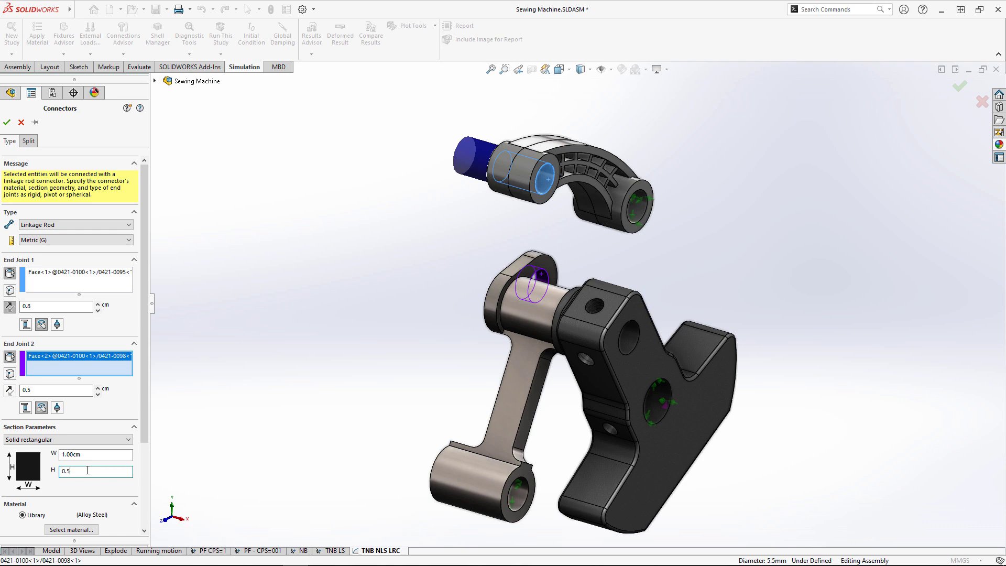
{"action": "key", "text": "Tab"}
{"action": "left_click", "coordinate": [7, 123]}
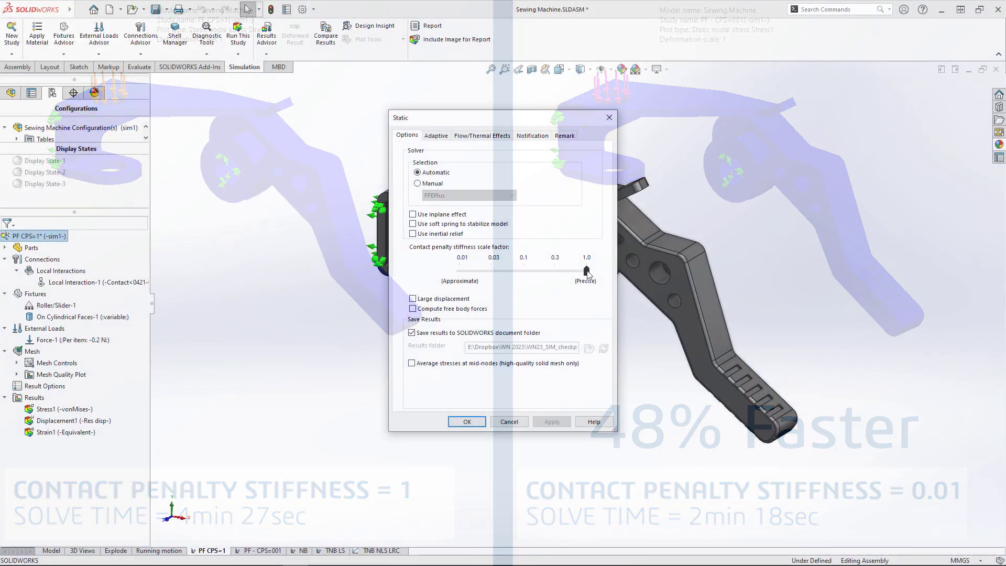
- Lower the contact penalty stiffness factor to 0.3 and bond the block's faces to the holes
{"action": "left_click_drag", "start_coordinate": [588, 275], "coordinate": [562, 277]}
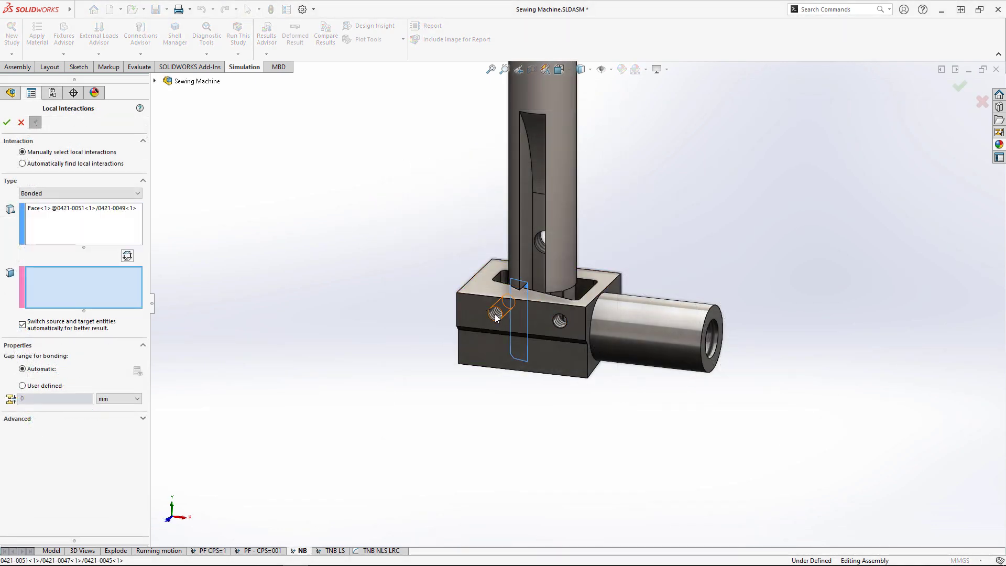
{"action": "left_click", "coordinate": [495, 313]}
{"action": "key", "text": "Return"}
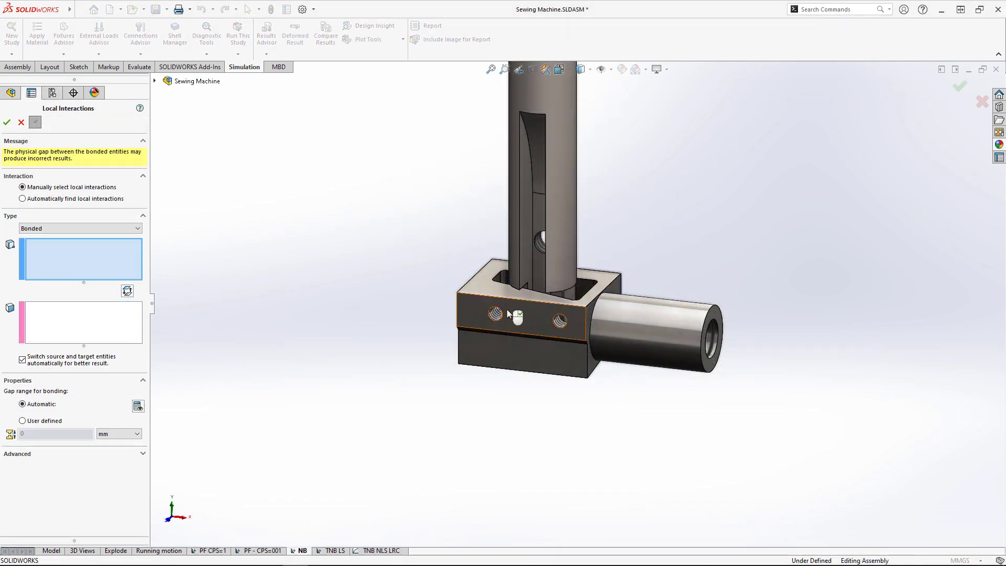
{"action": "left_click", "coordinate": [559, 298]}
{"action": "left_click", "coordinate": [561, 323]}
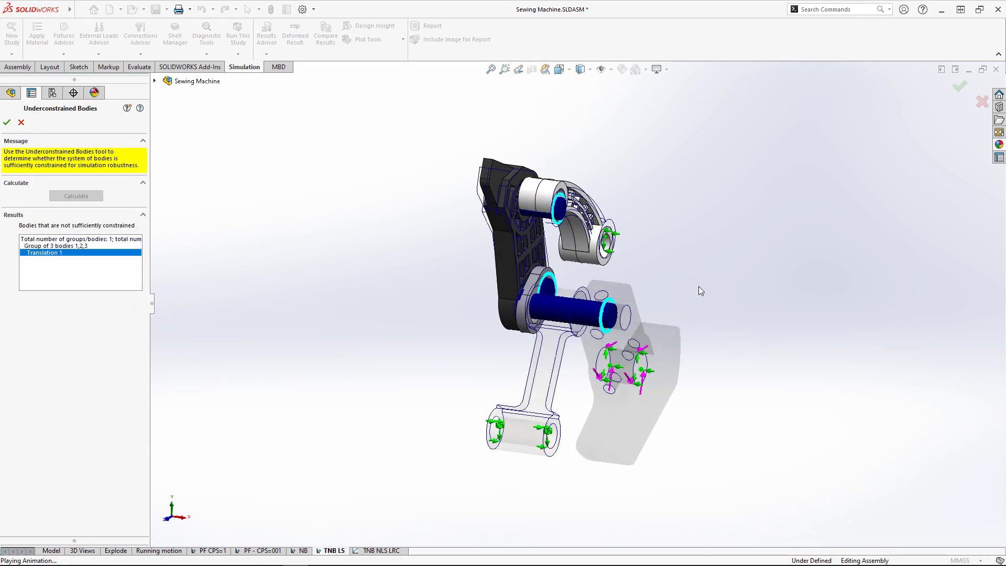
- Change the linkage rod section to solid rectangular
{"action": "middle_click_drag", "start_coordinate": [764, 289], "coordinate": [721, 301]}
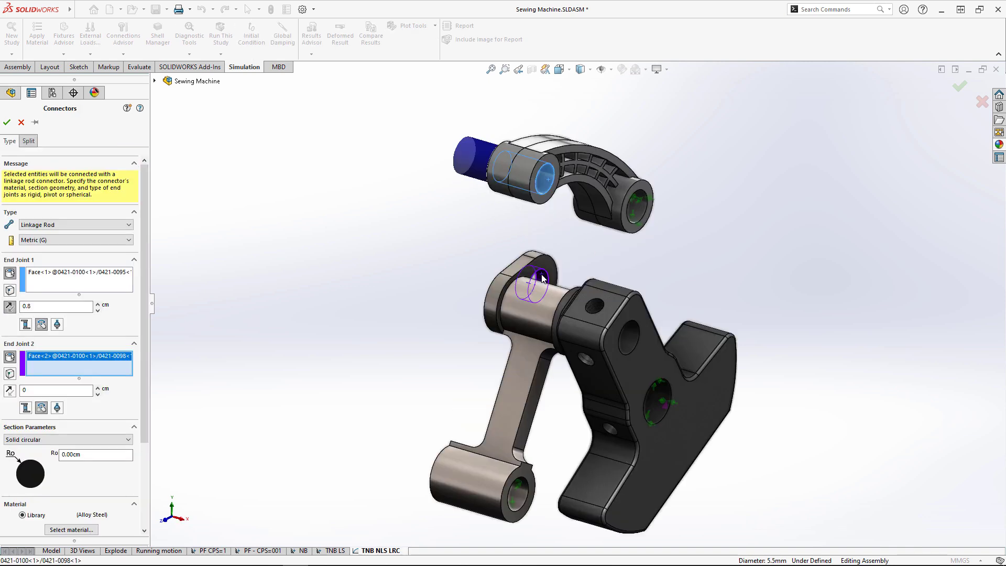
{"action": "left_click", "coordinate": [87, 442]}
{"action": "left_click", "coordinate": [89, 466]}
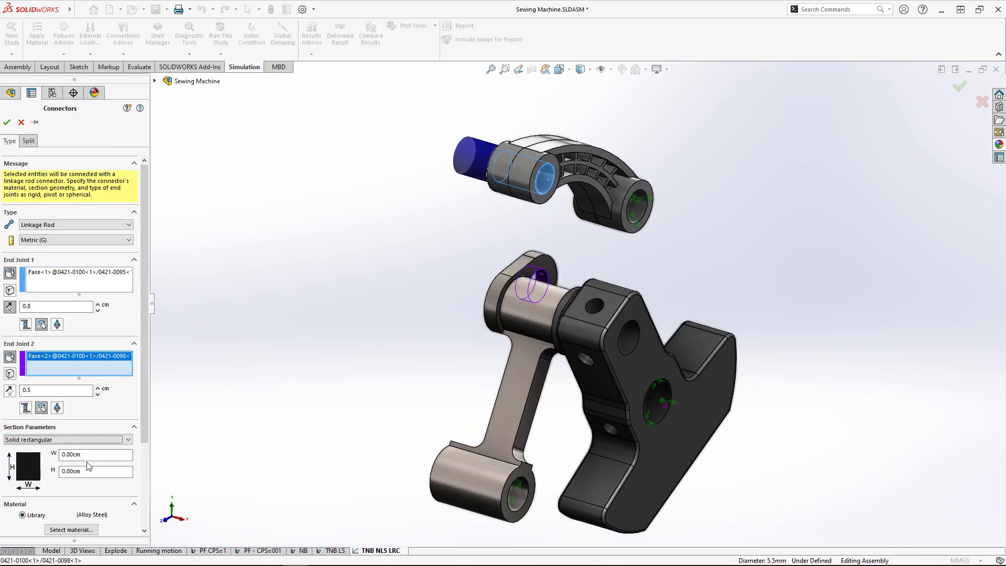